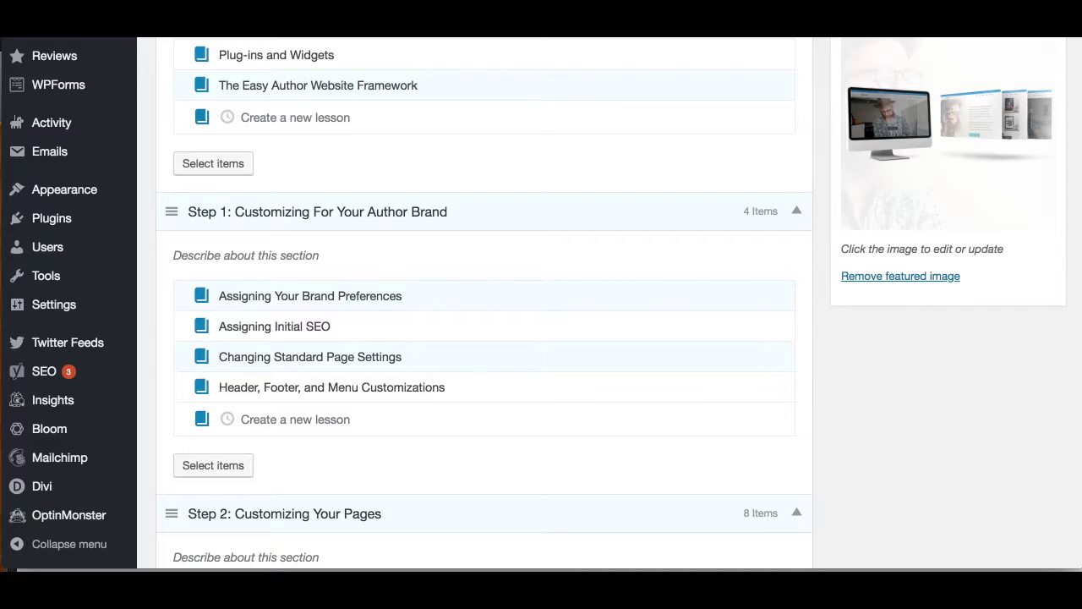
# Open the SiteTwo website's admin dashboard and list all of its pages
pyautogui.scroll(-4, 482, 305)
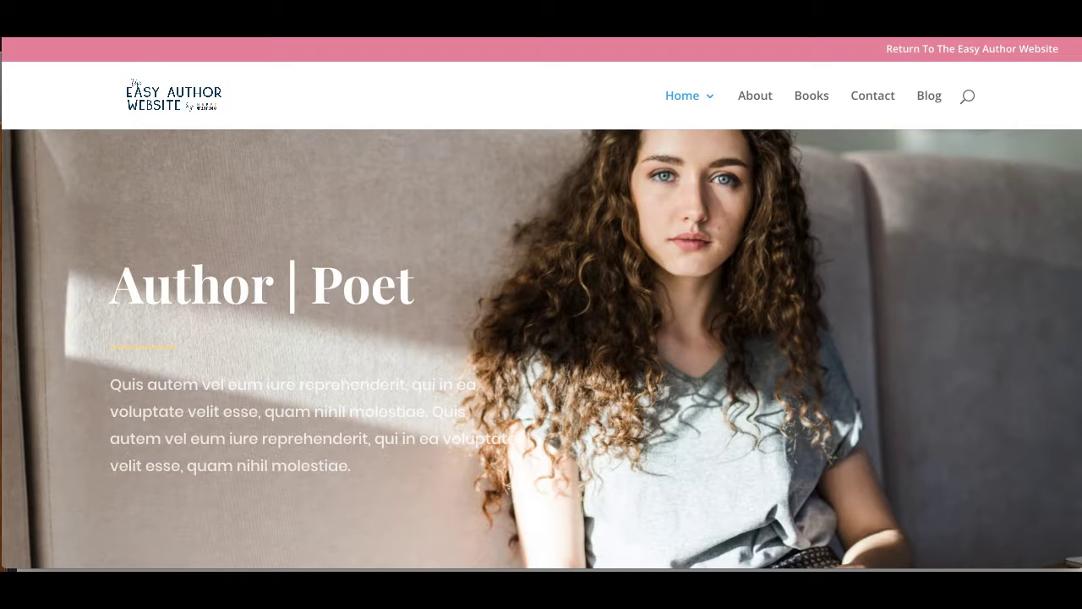
pyautogui.moveTo(68, 19)
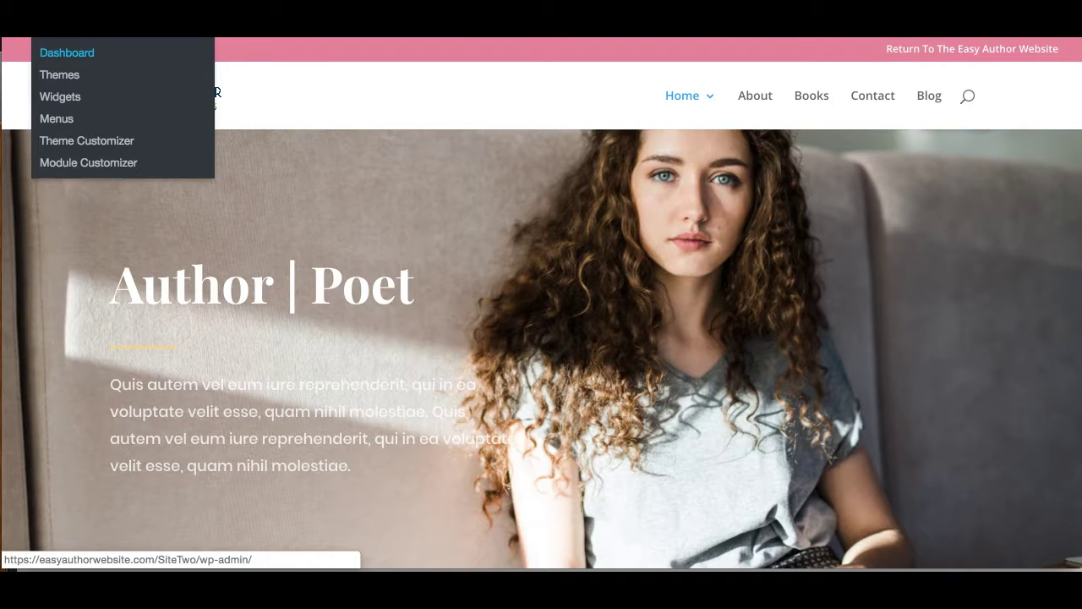
pyautogui.click(67, 53)
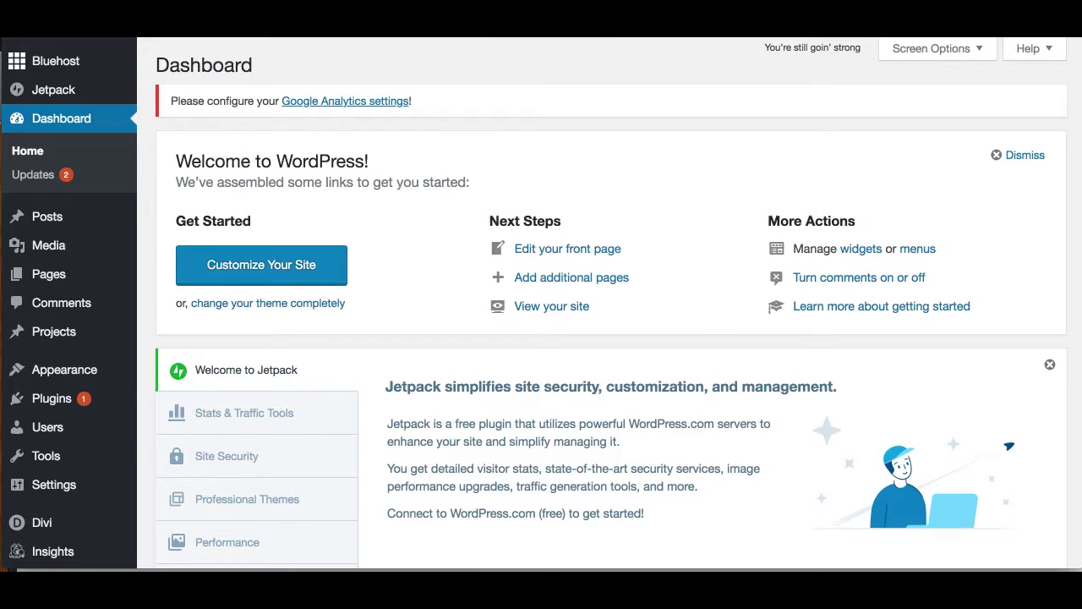
pyautogui.moveTo(60, 52)
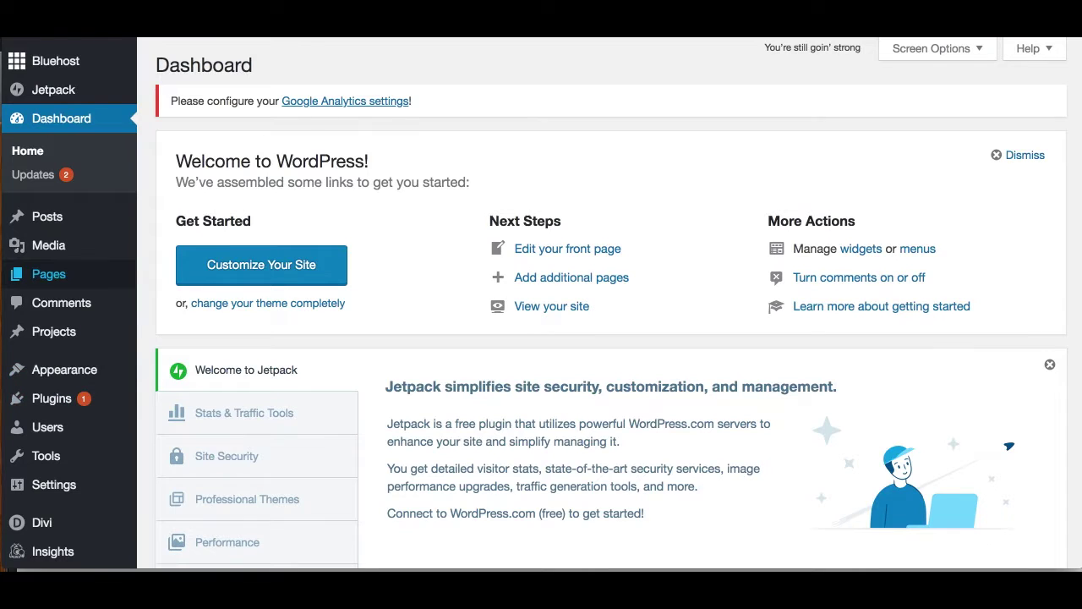
pyautogui.moveTo(49, 274)
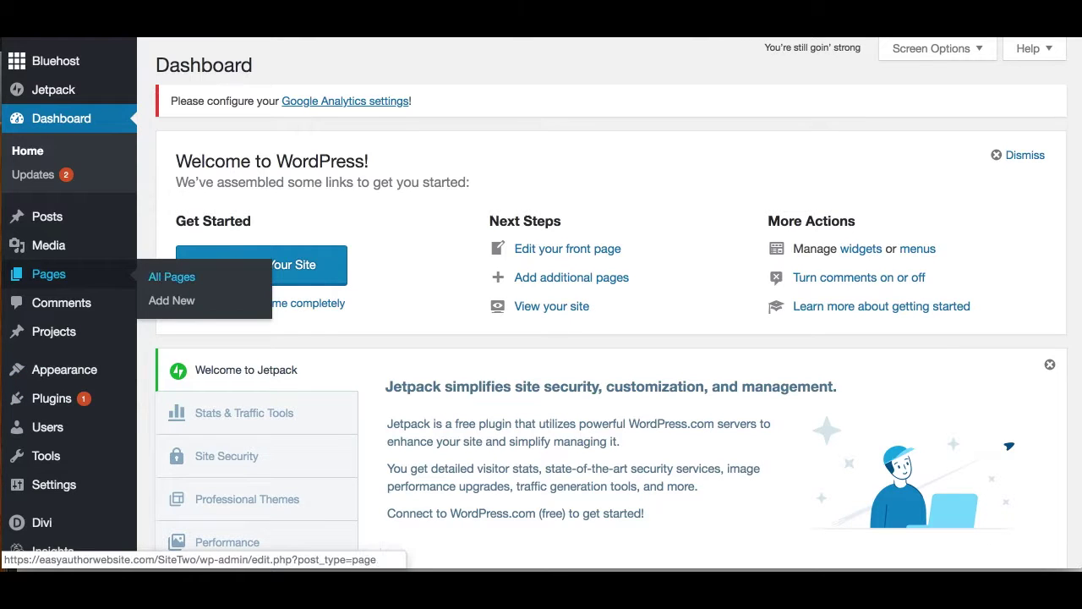
pyautogui.click(171, 276)
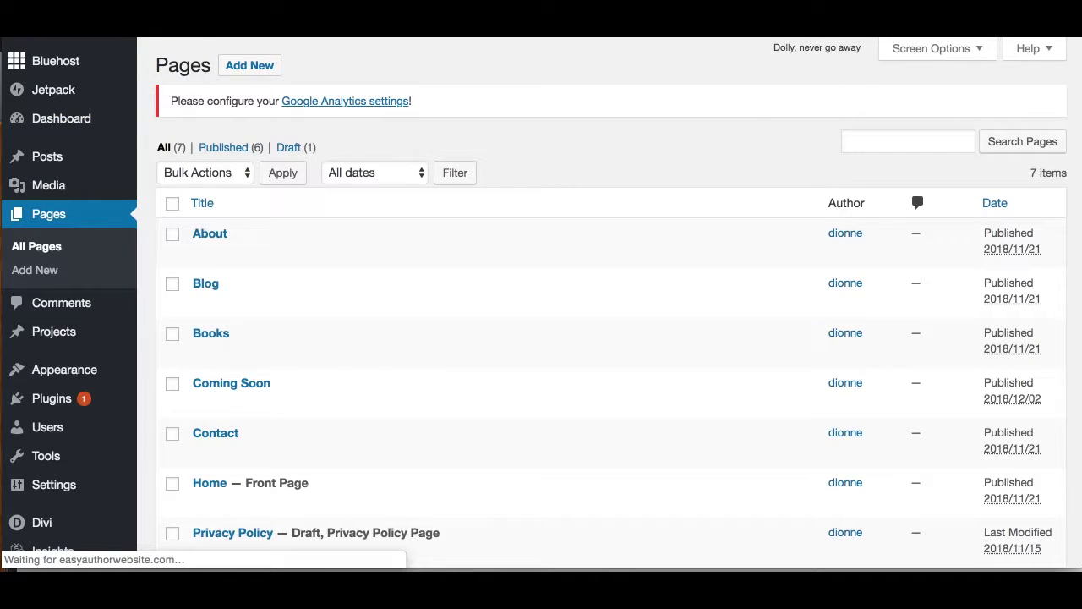
# Open the Home front page for editing in the Divi Builder
pyautogui.scroll(-3, 541, 339)
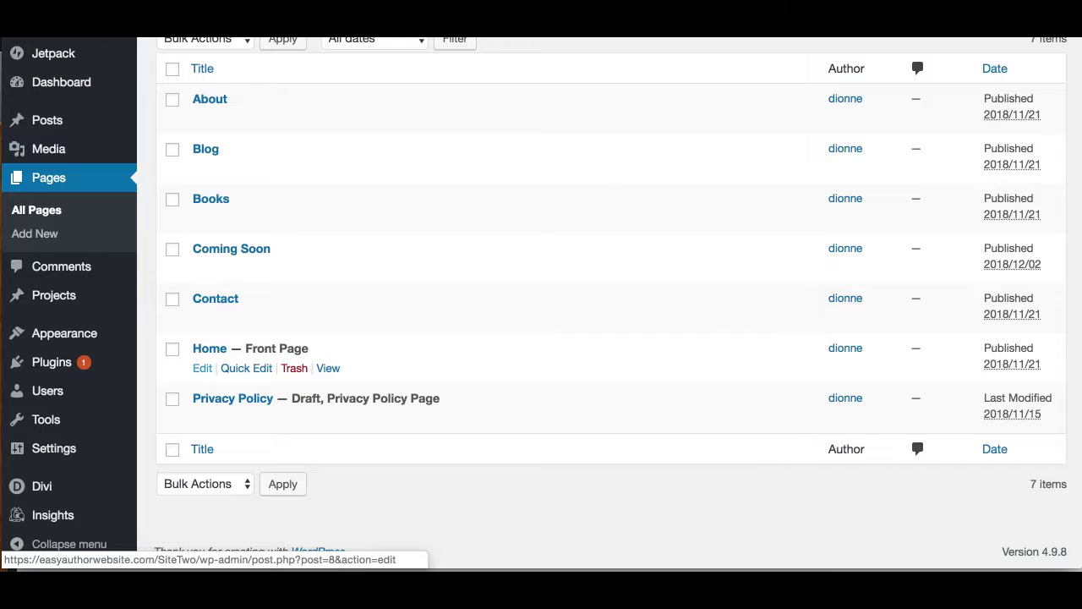
pyautogui.click(202, 368)
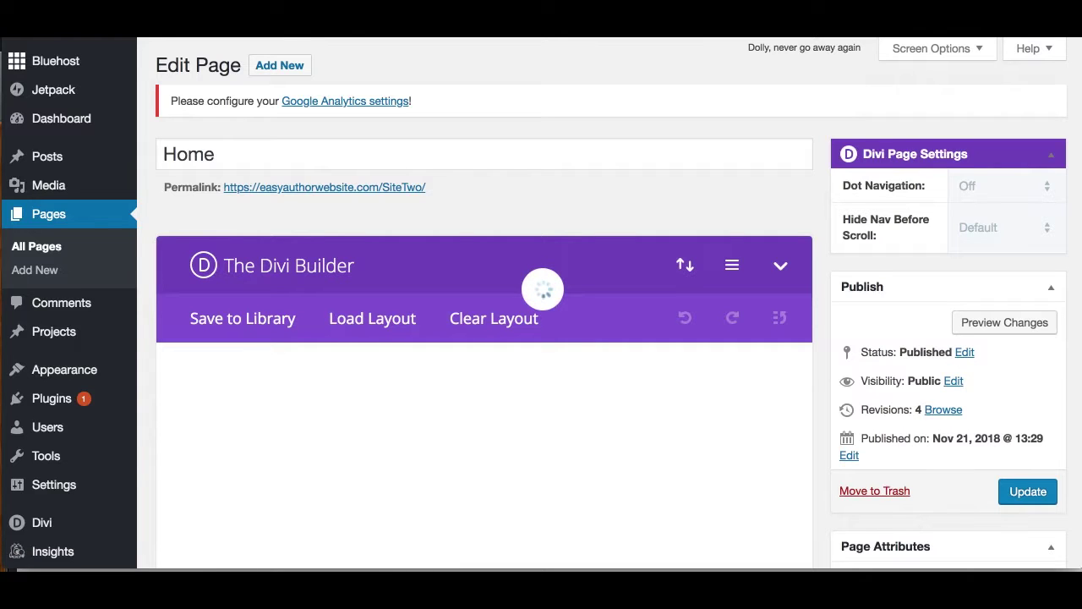
pyautogui.scroll(-10, 542, 289)
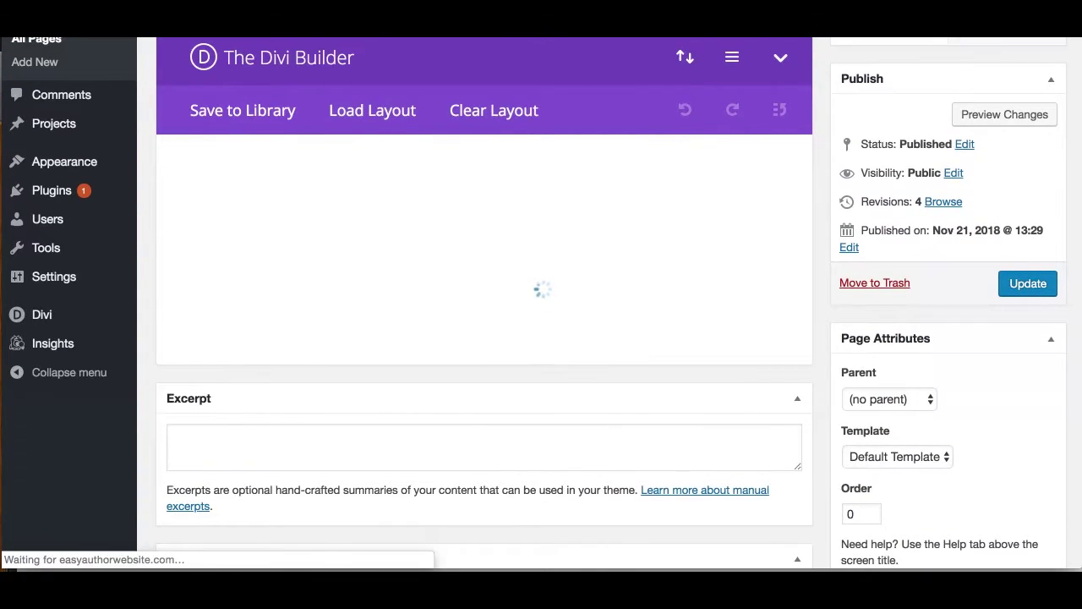
pyautogui.scroll(-3, 542, 290)
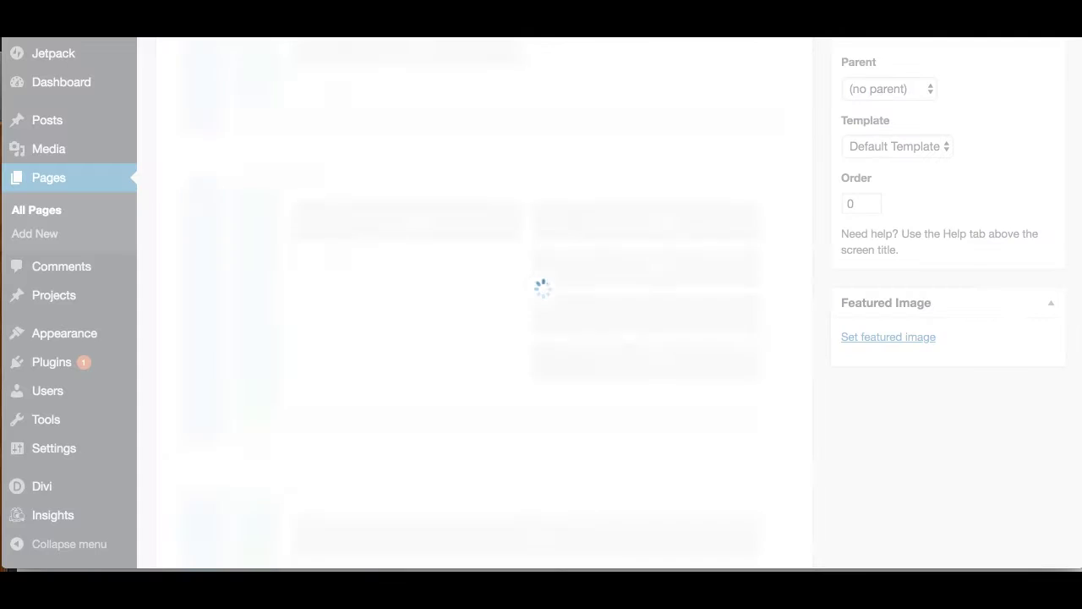
pyautogui.scroll(12, 543, 289)
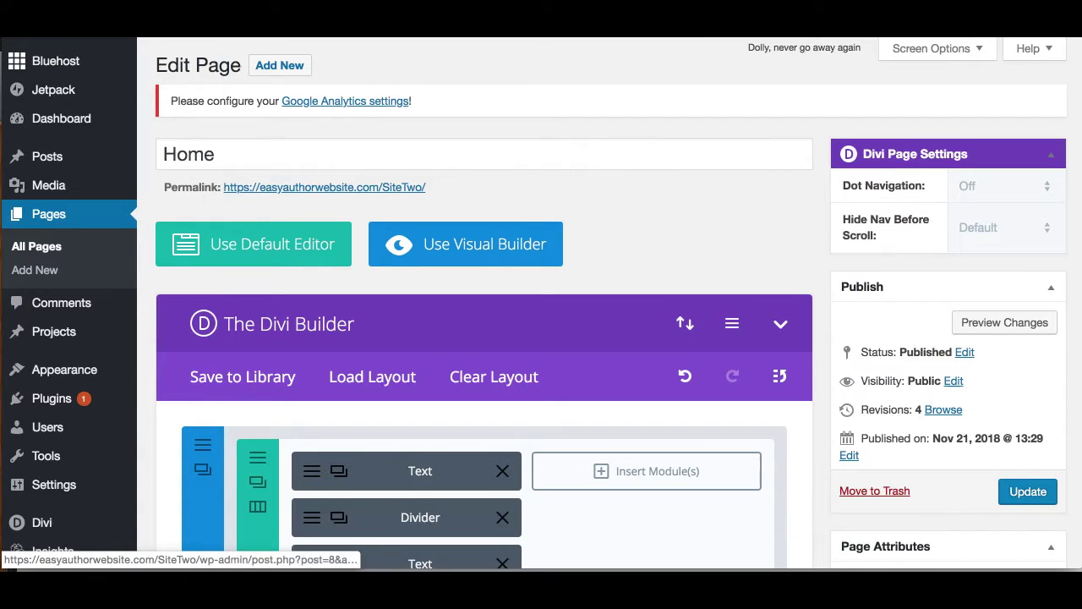
# Examine the sections, rows and modules that make up the Home page's layout in the Divi Builder
pyautogui.scroll(-5, 484, 339)
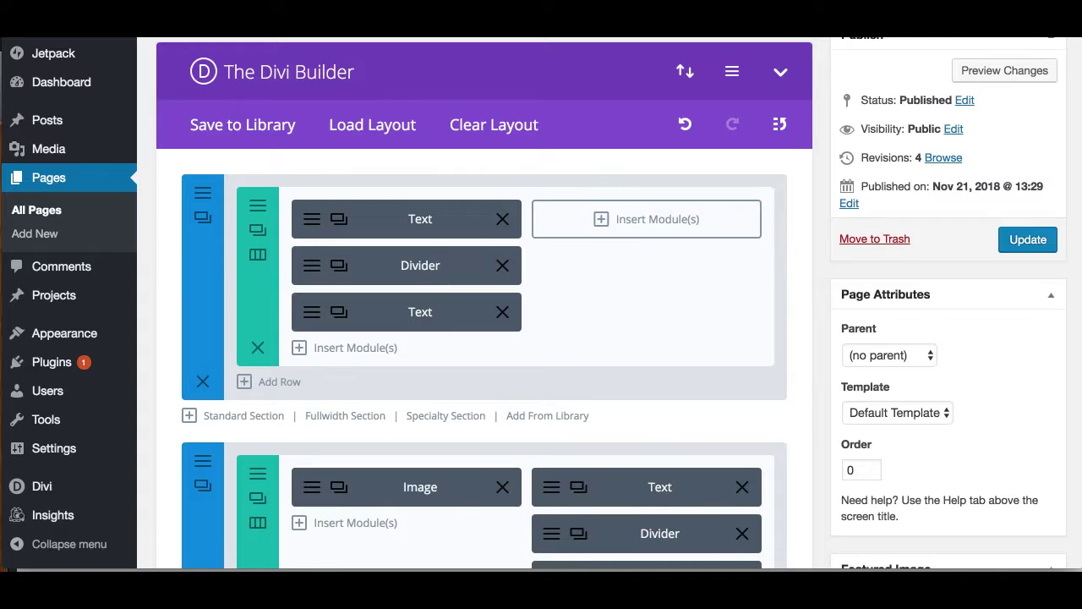
pyautogui.scroll(-8, 483, 338)
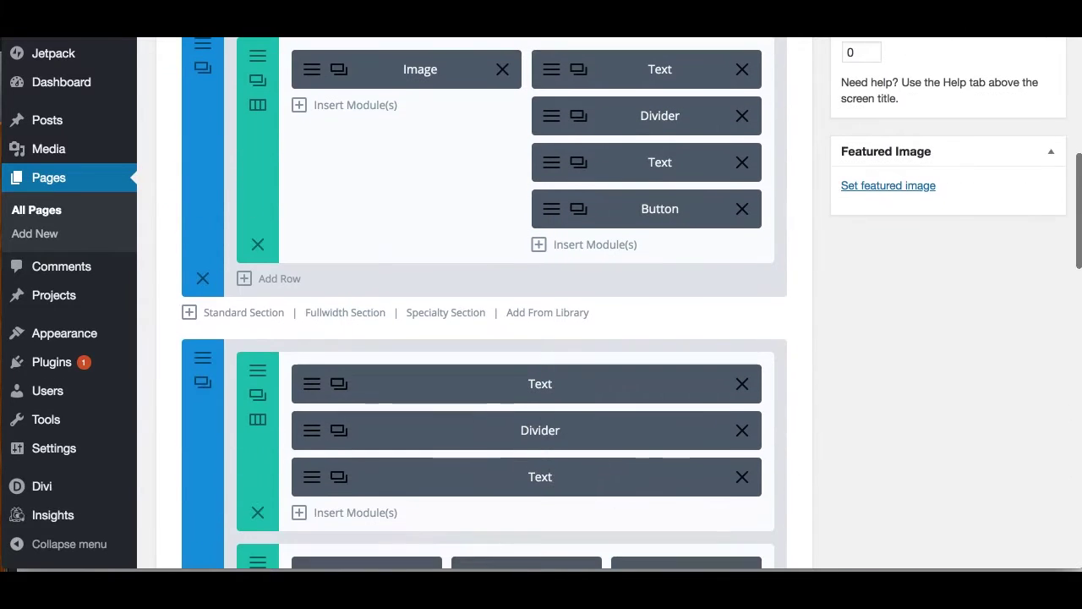
pyautogui.scroll(-3, 484, 338)
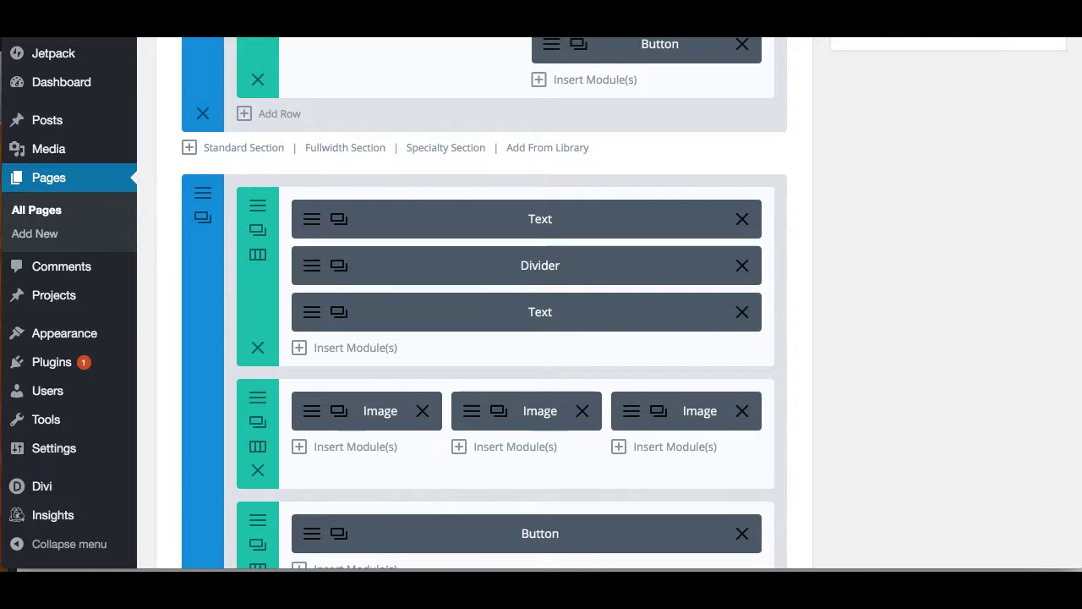
pyautogui.scroll(-4, 483, 338)
pyautogui.scroll(-2, 484, 339)
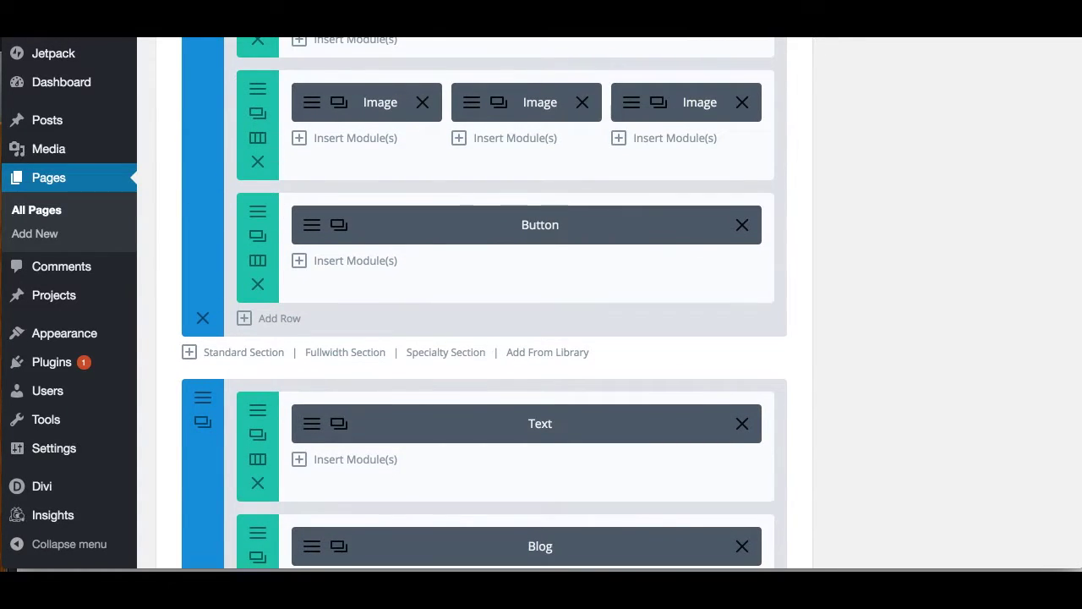
pyautogui.scroll(-4, 484, 338)
pyautogui.scroll(-8, 484, 338)
pyautogui.scroll(15, 484, 339)
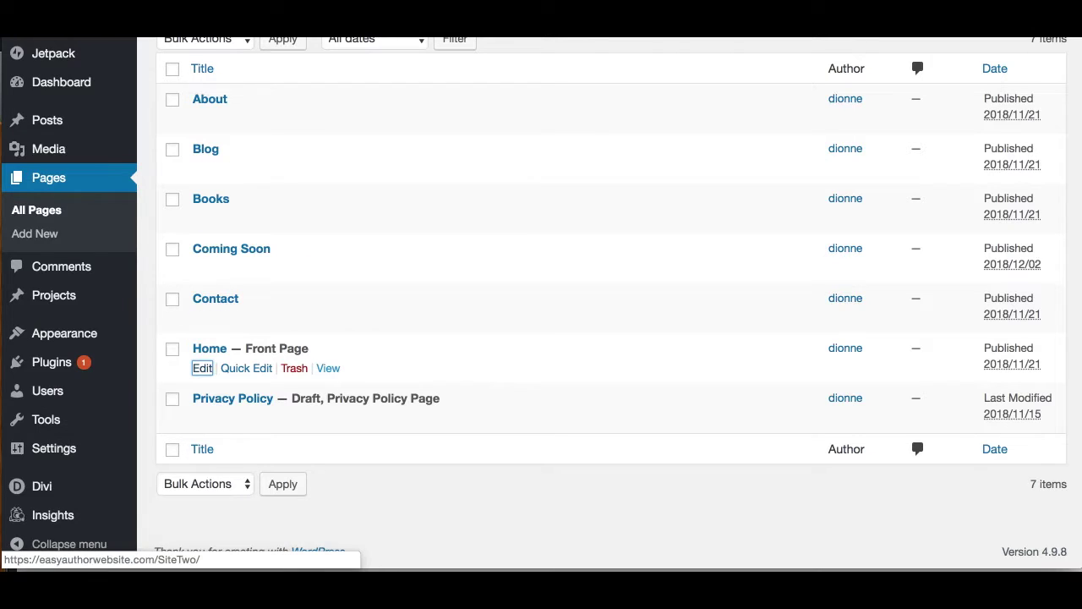
# View the Home page on the site with the Visual Builder enabled and check the page-level builder controls
pyautogui.click(328, 368)
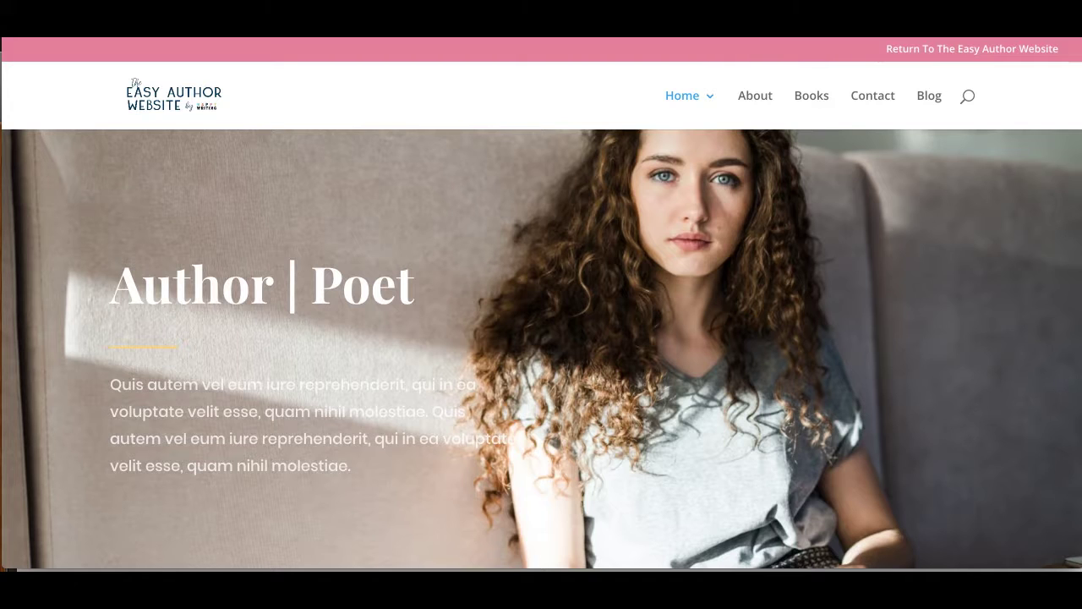
pyautogui.scroll(-5, 542, 339)
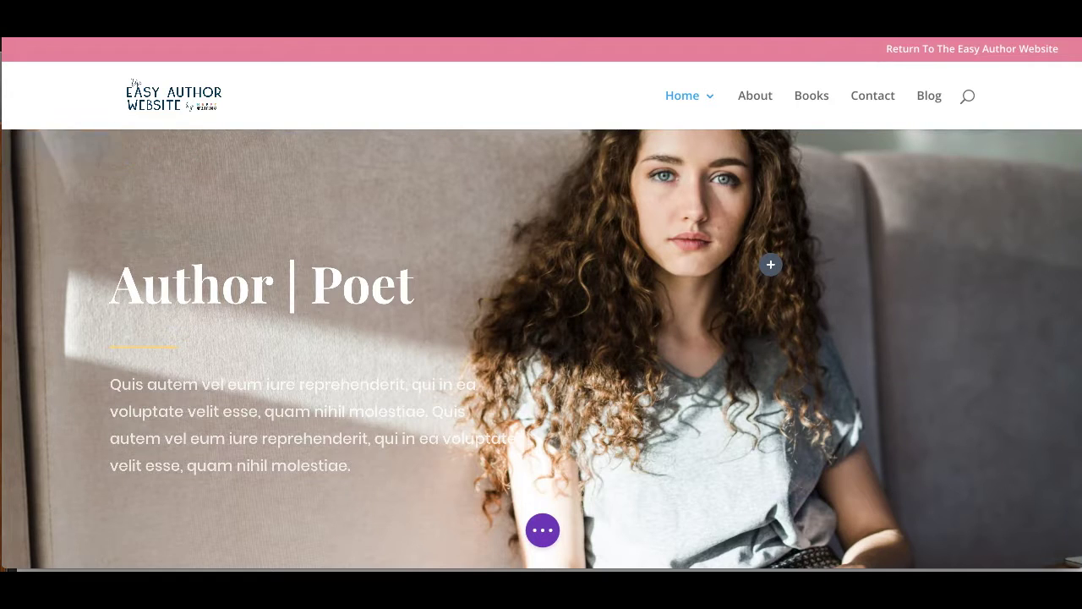
pyautogui.click(542, 531)
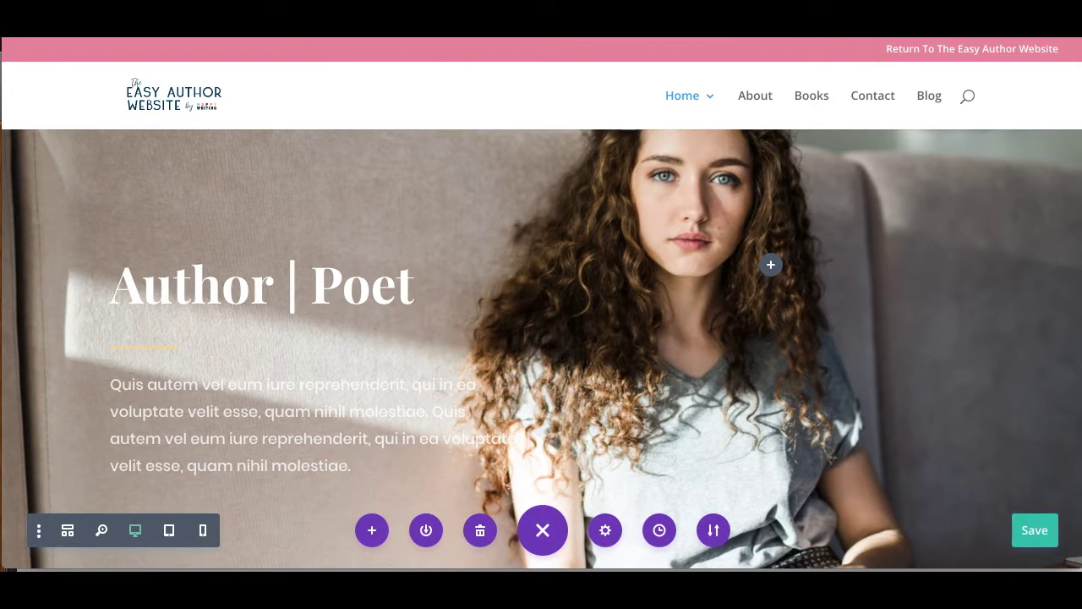
pyautogui.click(543, 530)
# Examine the Home page's sections in the Visual Builder, from the Author | Poet header through Projects, books and blog to Stay in Touch
pyautogui.scroll(-3, 543, 530)
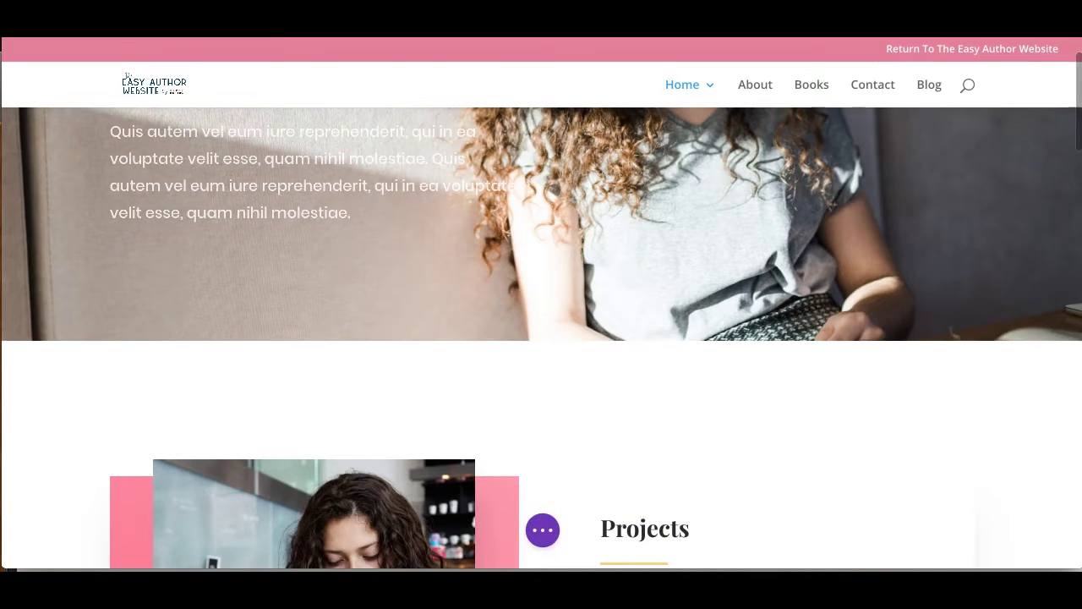
pyautogui.scroll(-4, 542, 338)
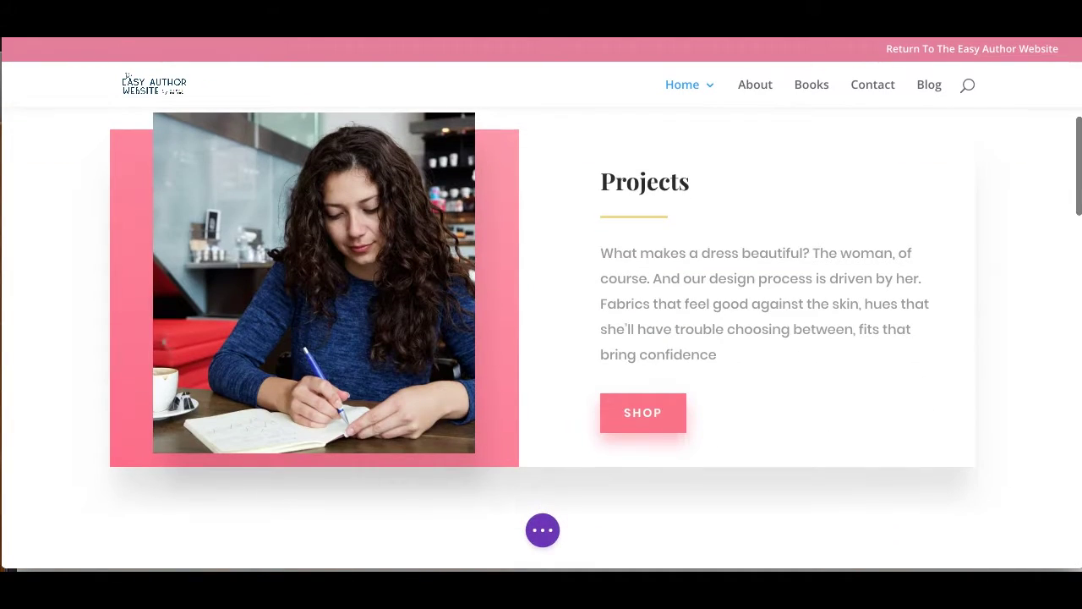
pyautogui.scroll(7, 541, 338)
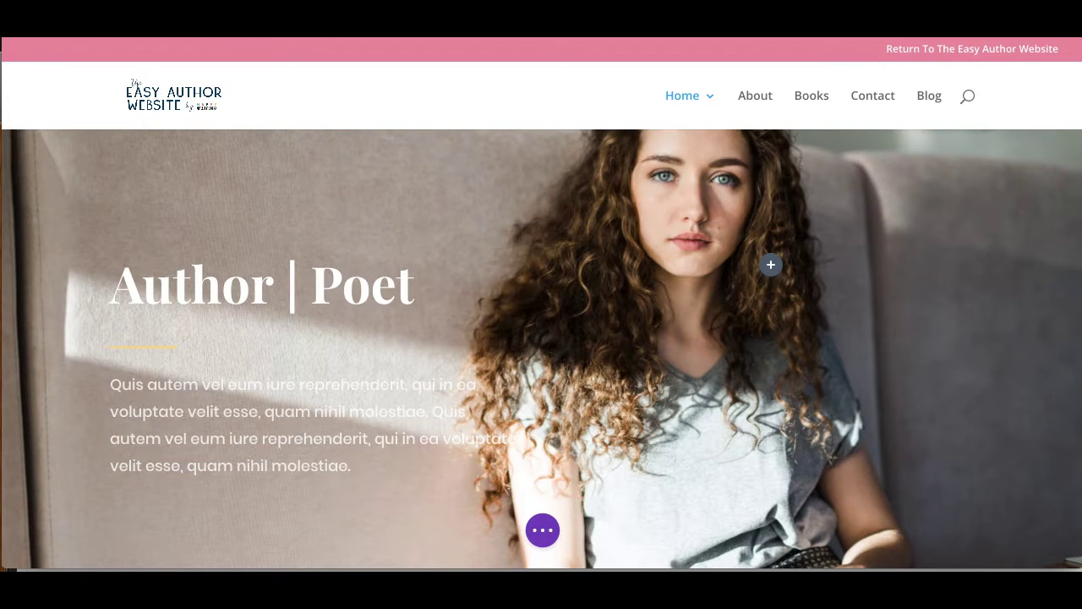
pyautogui.scroll(-3, 542, 348)
pyautogui.scroll(3, 542, 349)
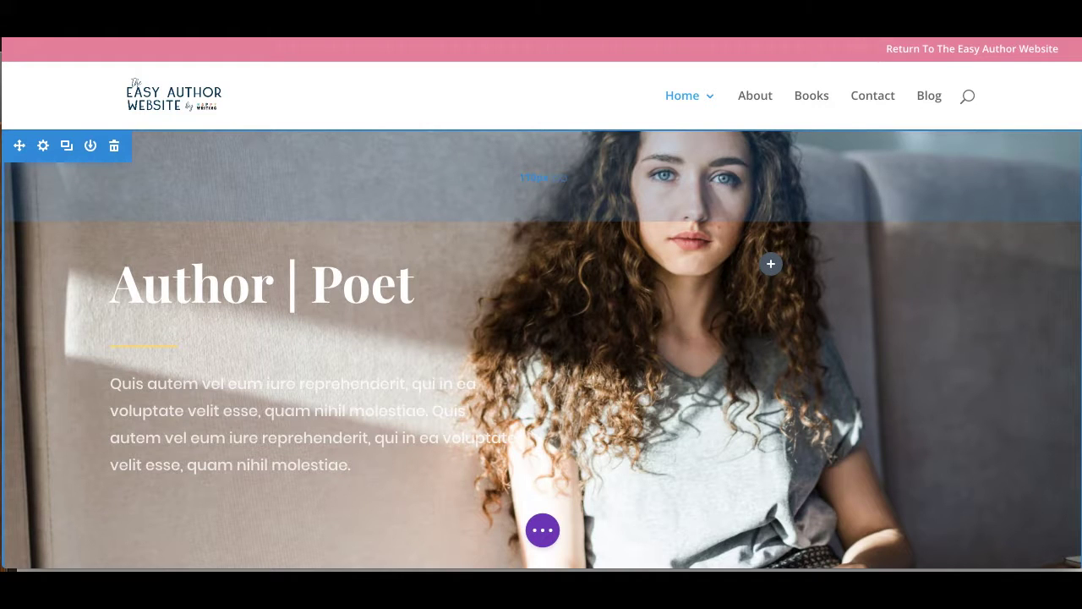
pyautogui.scroll(-5, 541, 339)
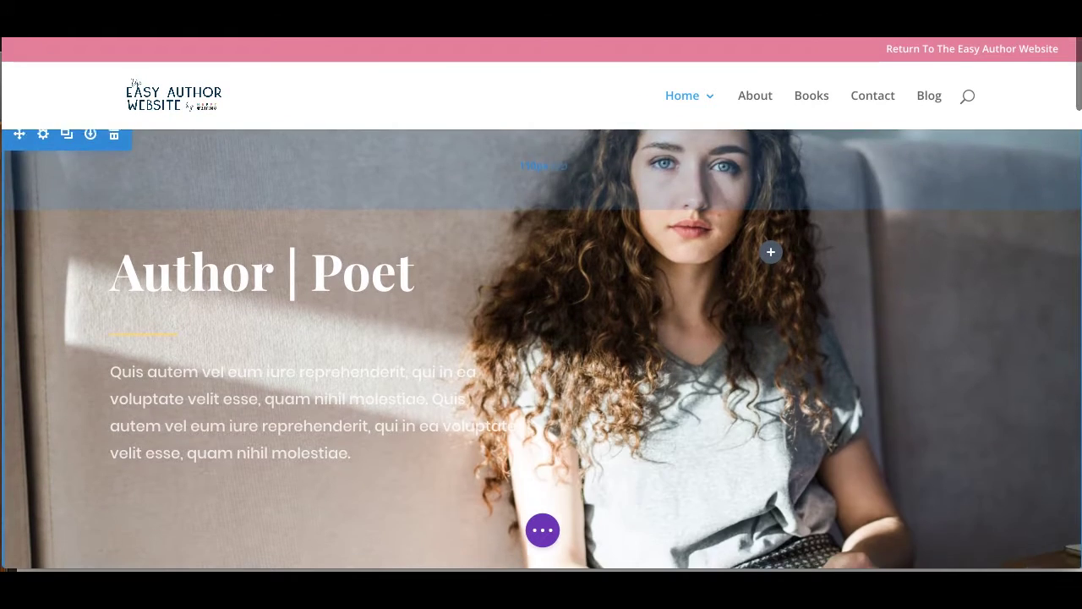
pyautogui.scroll(-3, 541, 338)
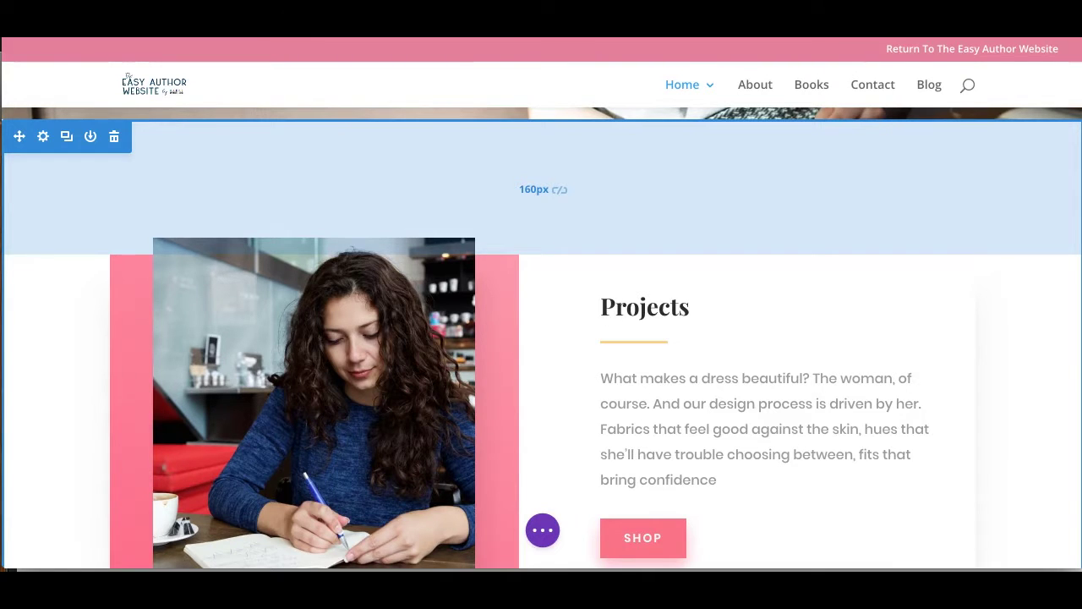
pyautogui.scroll(-5, 541, 338)
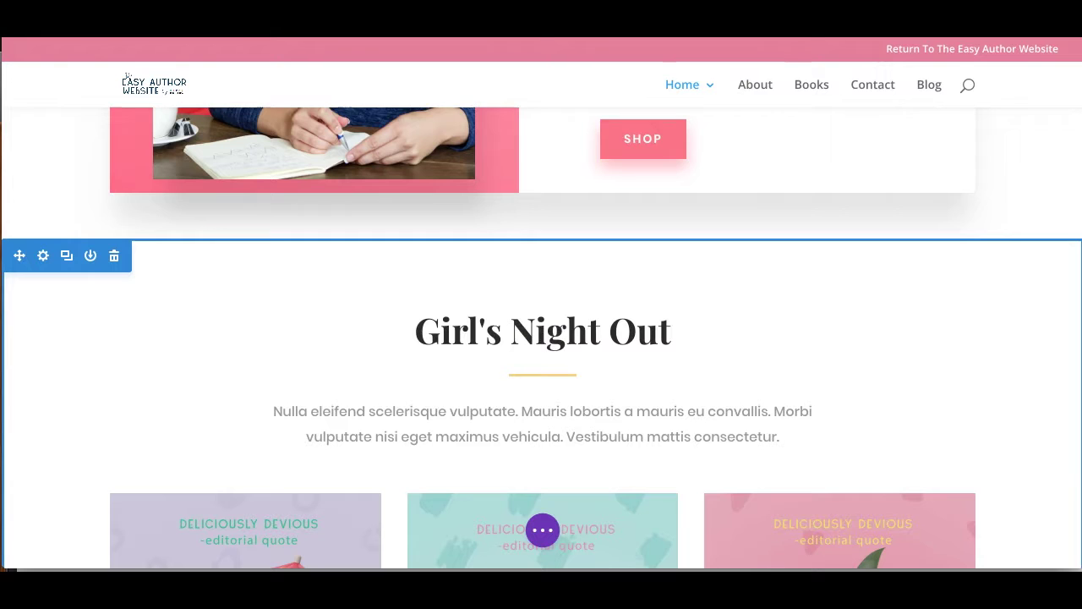
pyautogui.scroll(-4, 245, 381)
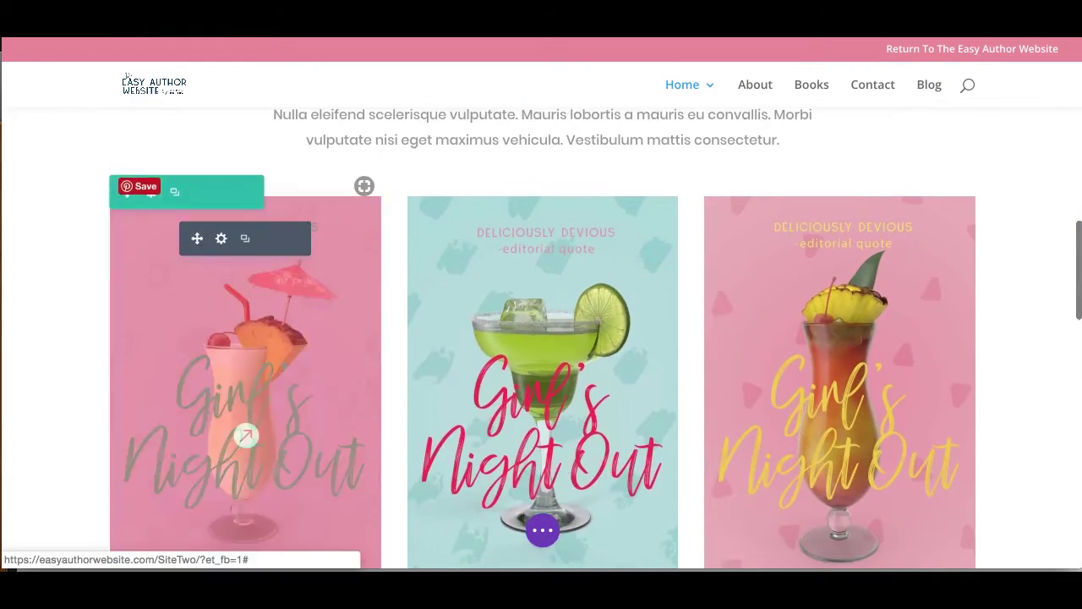
pyautogui.scroll(-8, 245, 423)
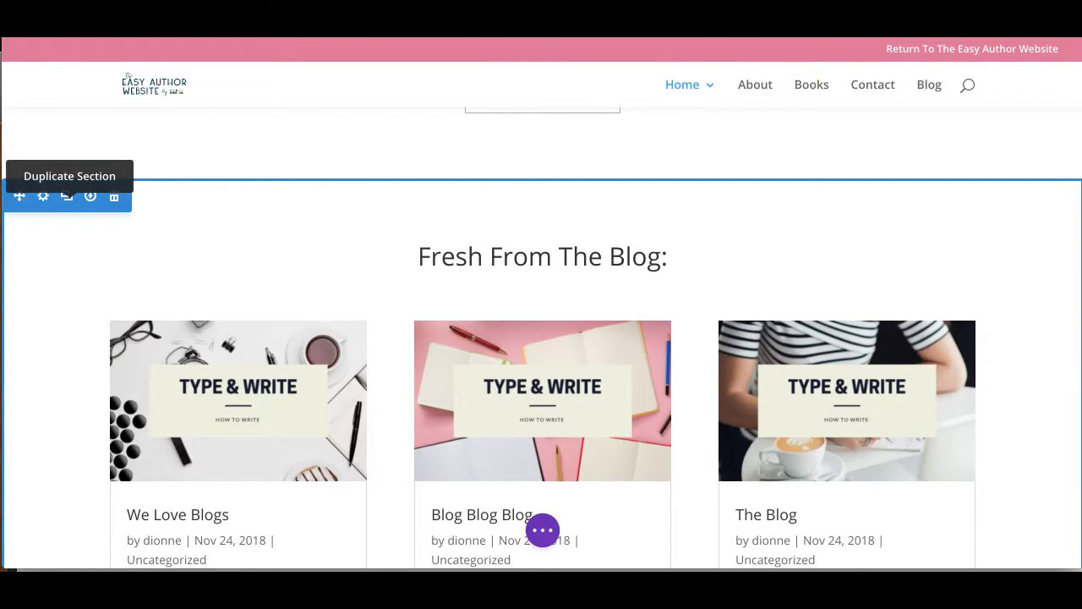
pyautogui.scroll(-7, 541, 339)
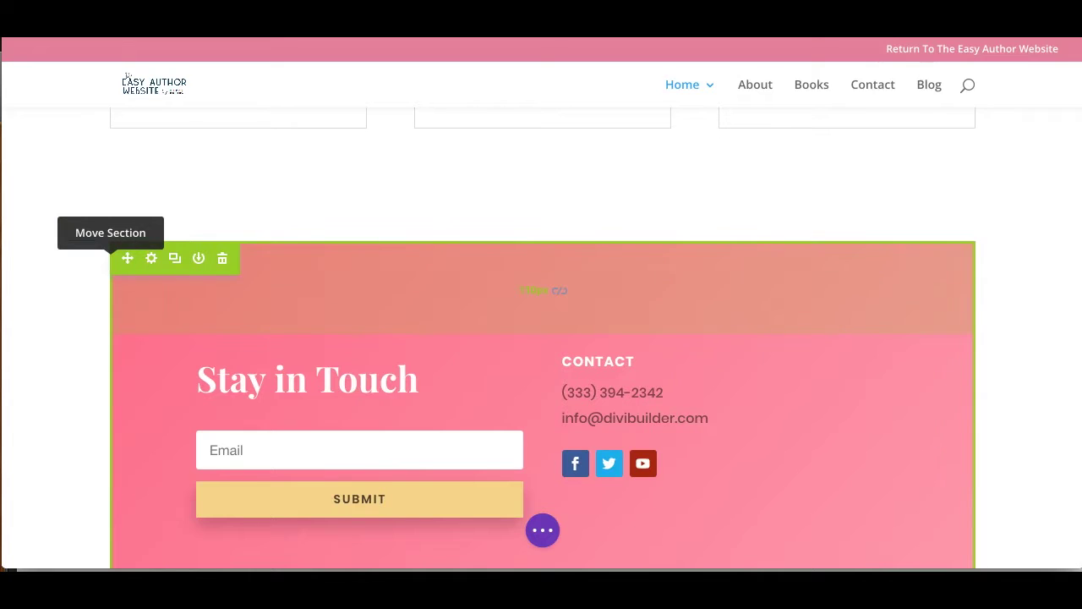
pyautogui.scroll(-2, 541, 338)
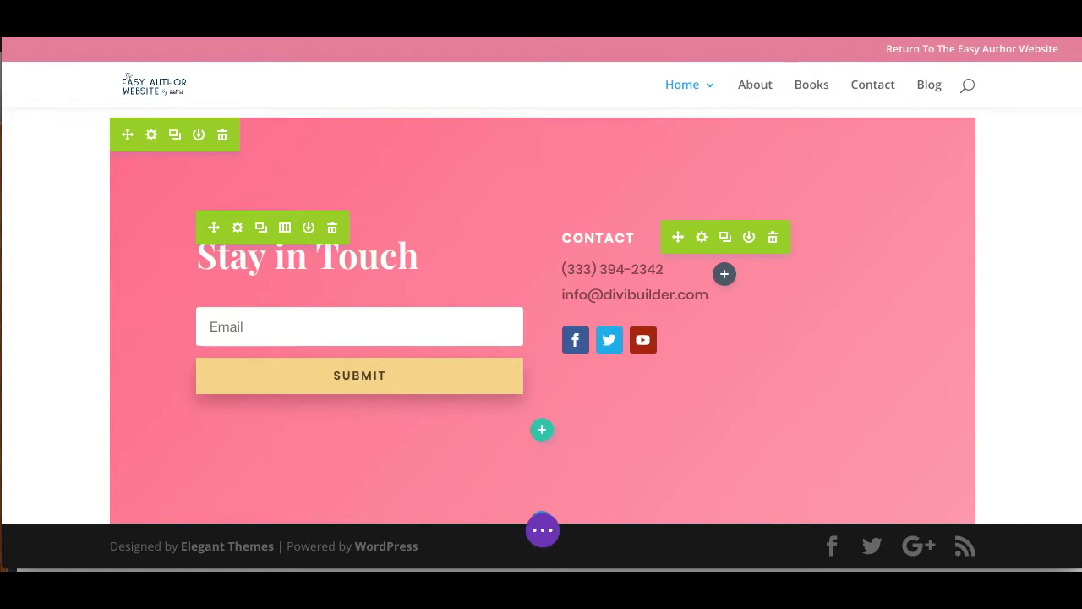
pyautogui.scroll(15, 541, 339)
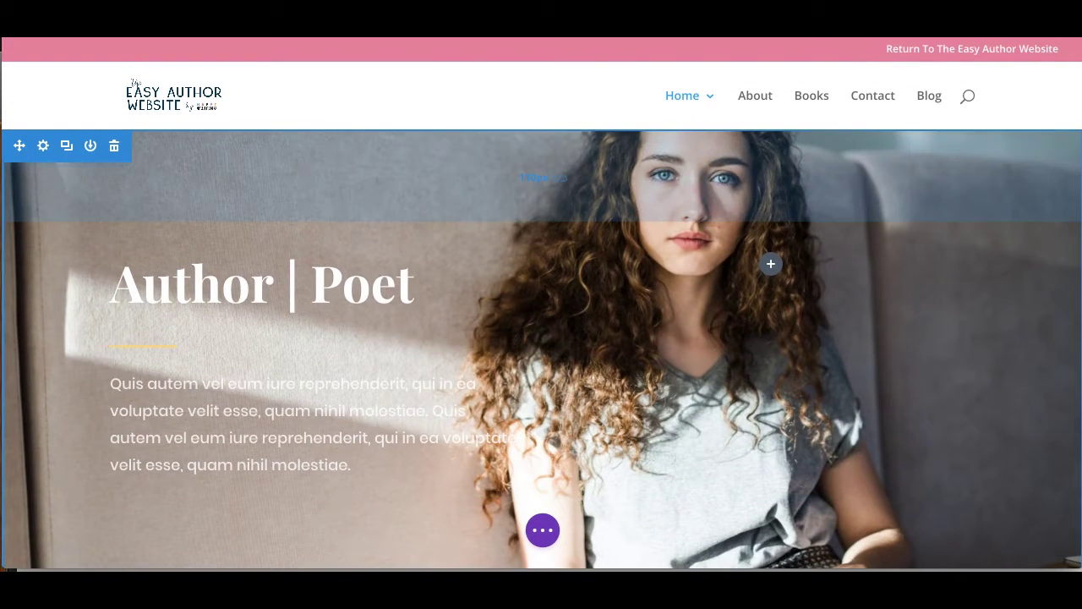
pyautogui.scroll(-2, 541, 339)
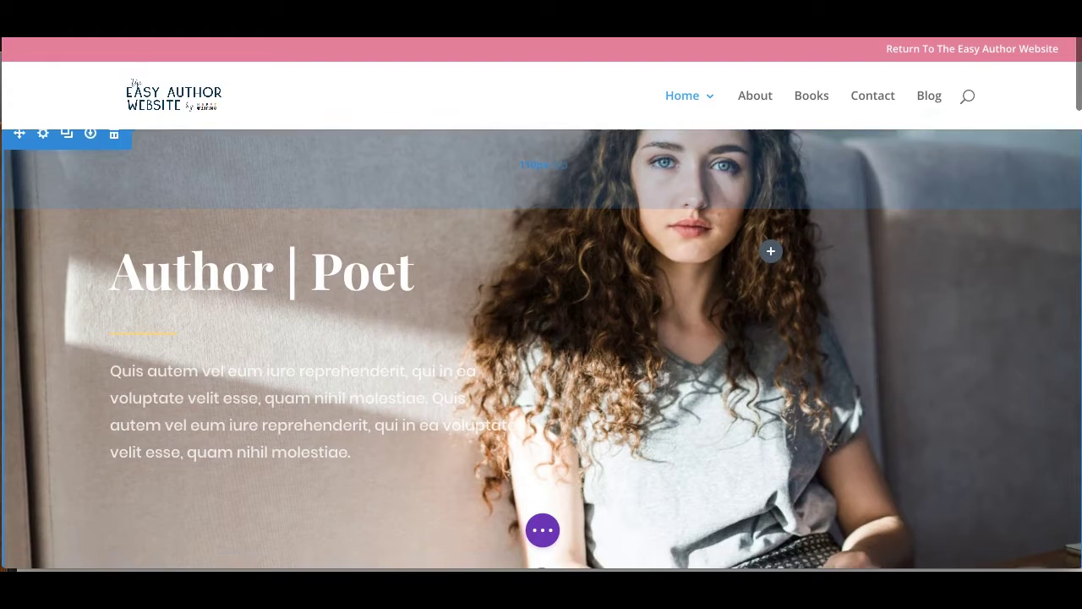
pyautogui.scroll(2, 541, 338)
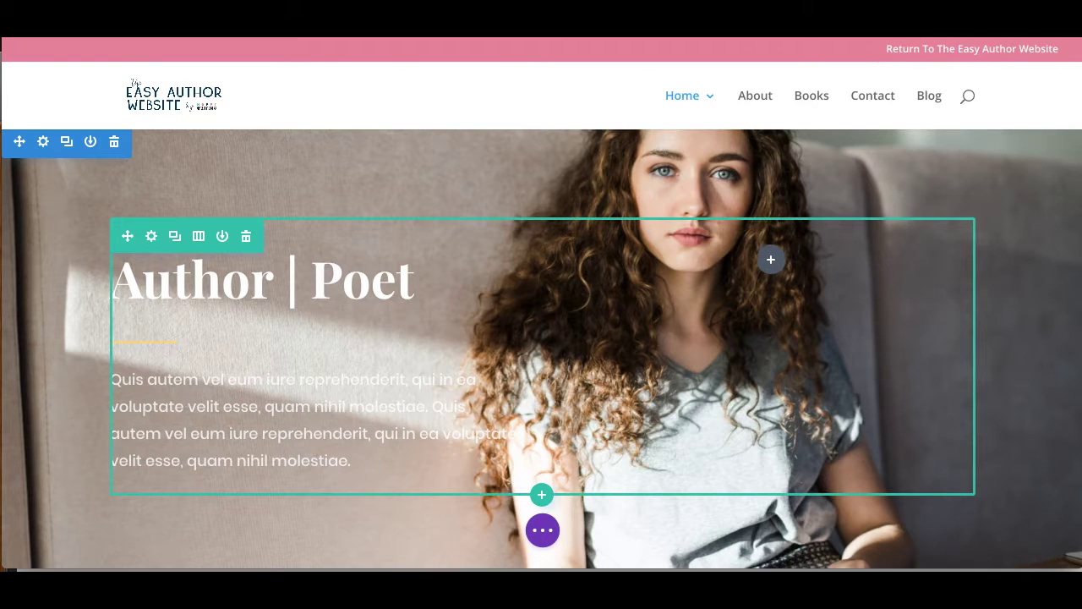
# Look through the available Divi modules and insert an Image module in the empty column beside the Author | Poet text
pyautogui.click(770, 260)
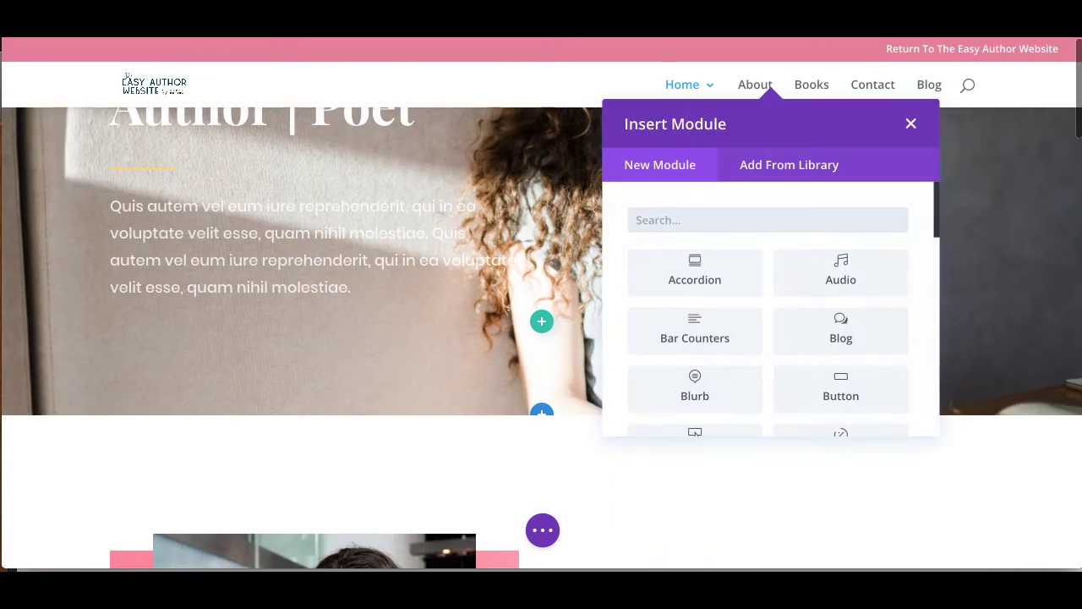
pyautogui.scroll(-5, 842, 254)
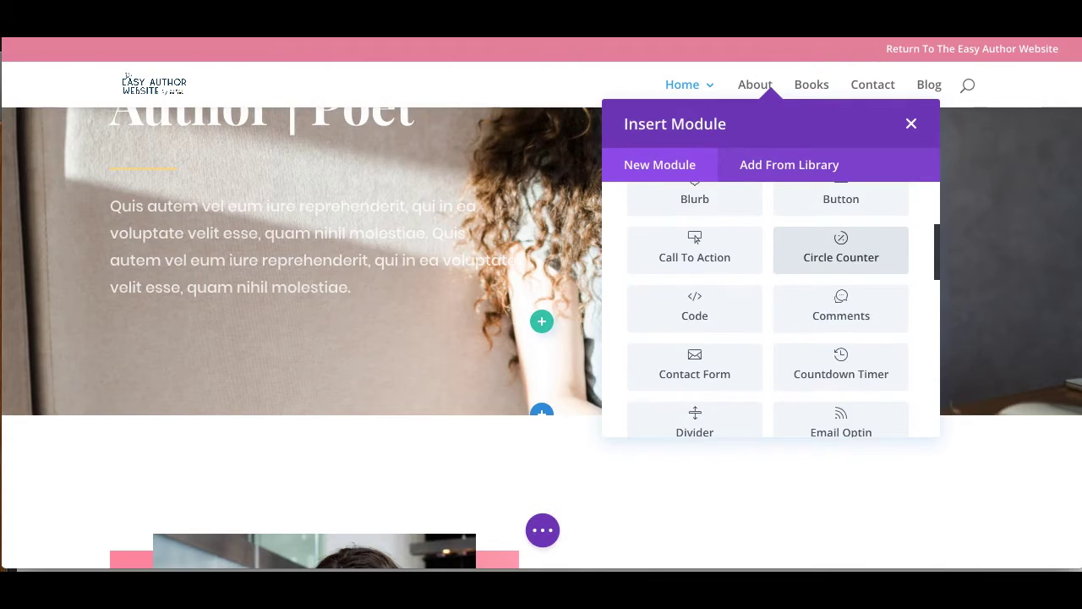
pyautogui.scroll(-5, 841, 296)
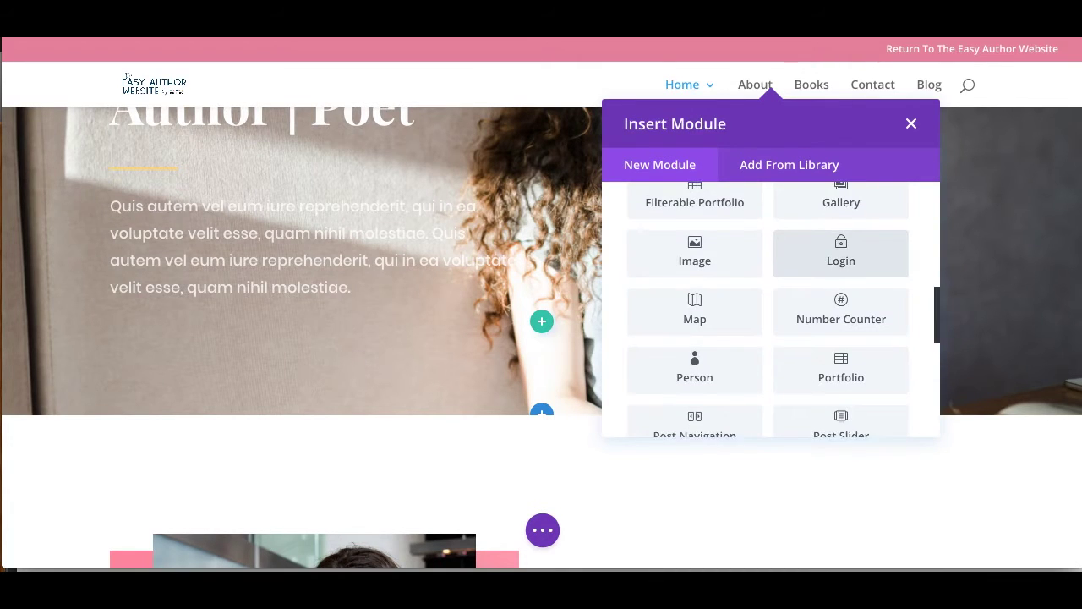
pyautogui.scroll(1, 841, 330)
pyautogui.scroll(-6, 841, 313)
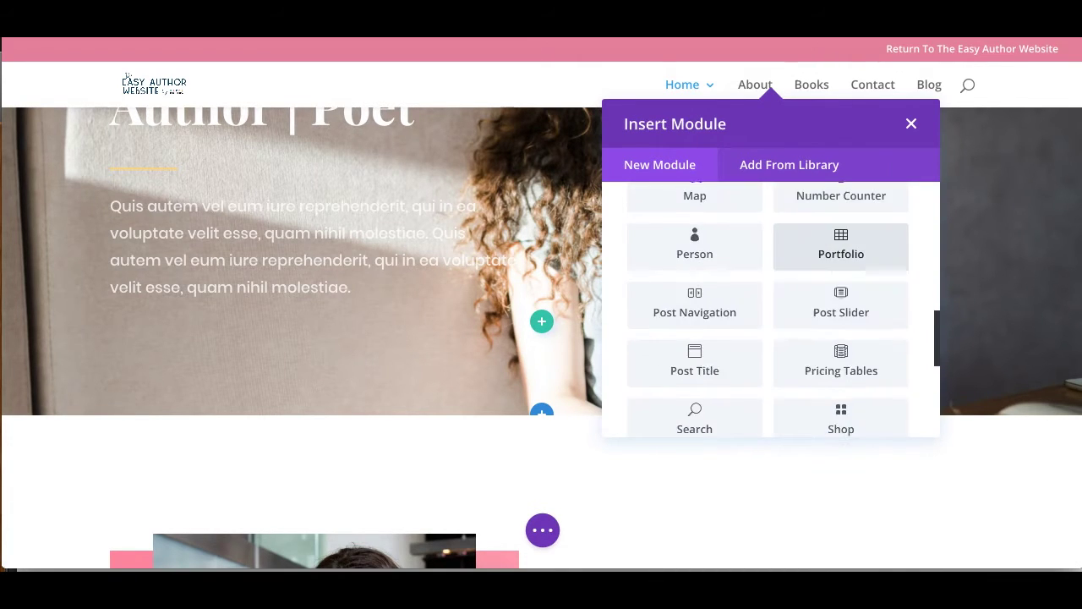
pyautogui.scroll(-5, 842, 287)
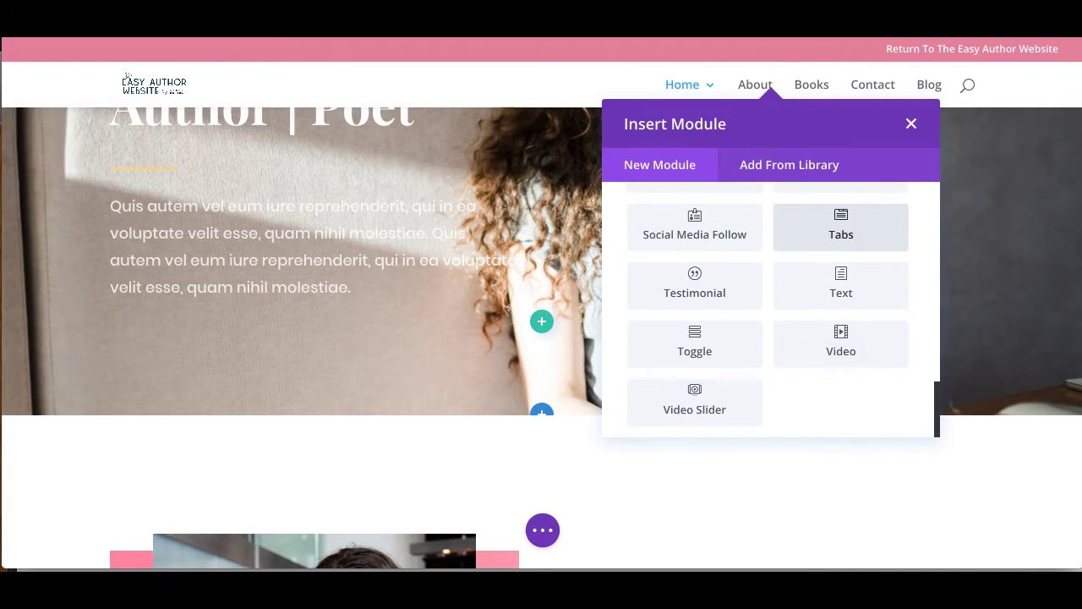
pyautogui.scroll(10, 841, 355)
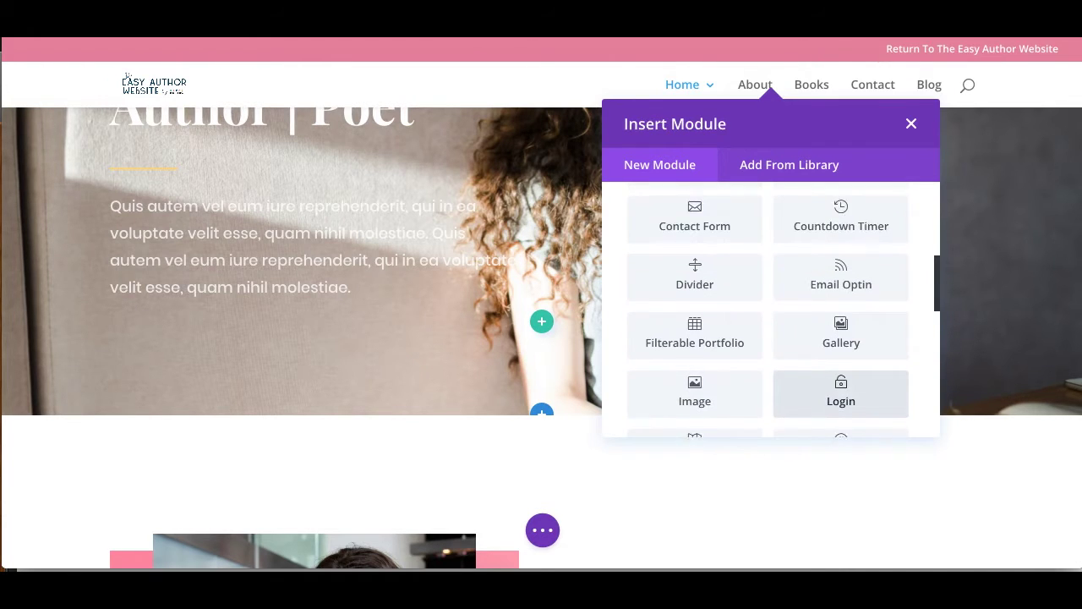
pyautogui.click(694, 318)
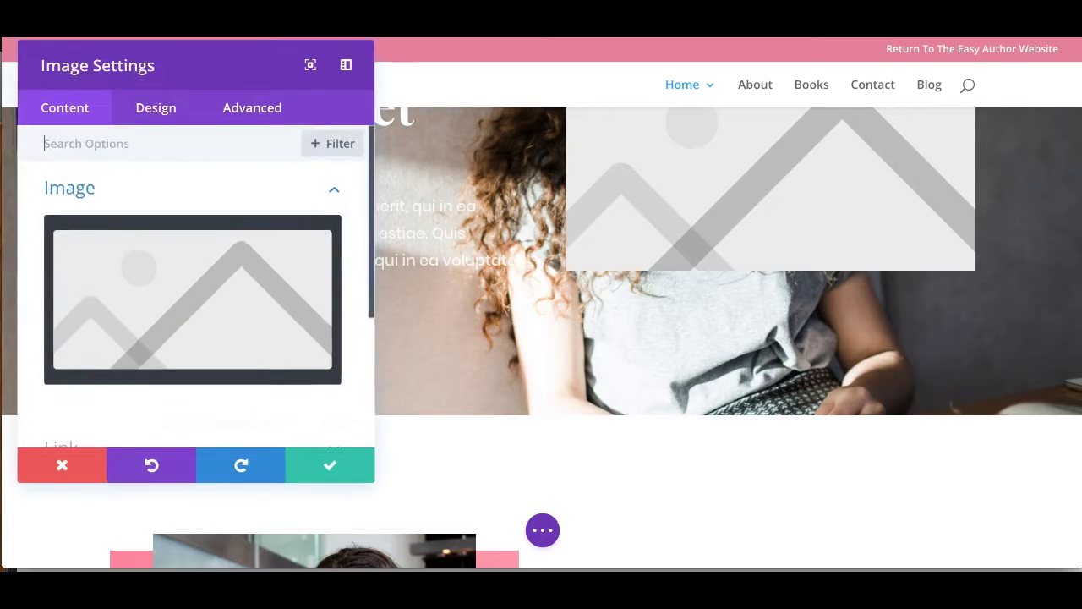
# Set the new module's image to easyauthorwebsite.png from the Media Library and save the module settings
pyautogui.scroll(2, 761, 296)
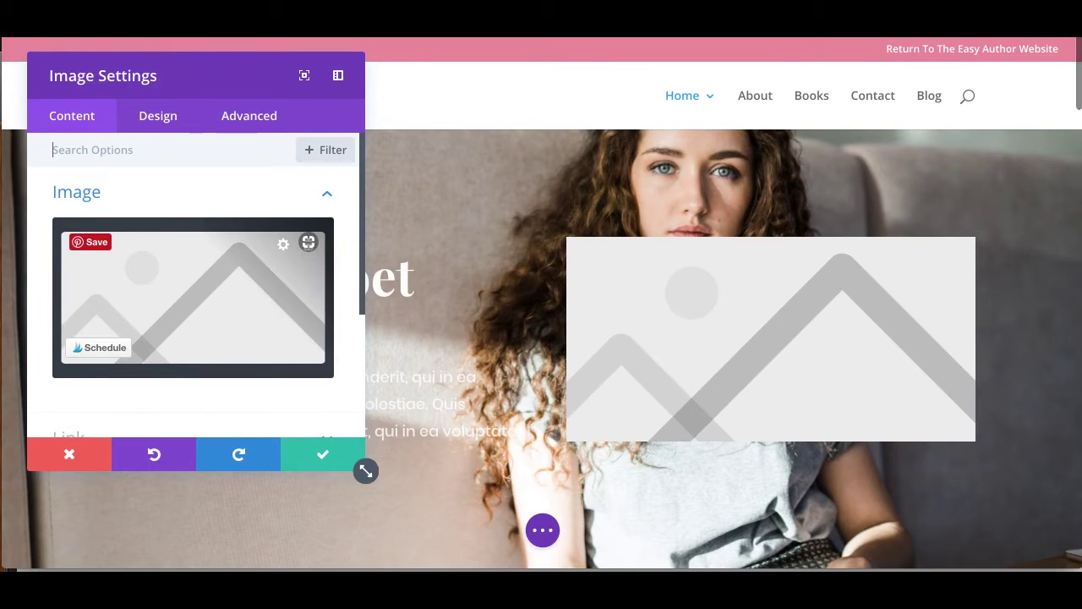
pyautogui.click(192, 295)
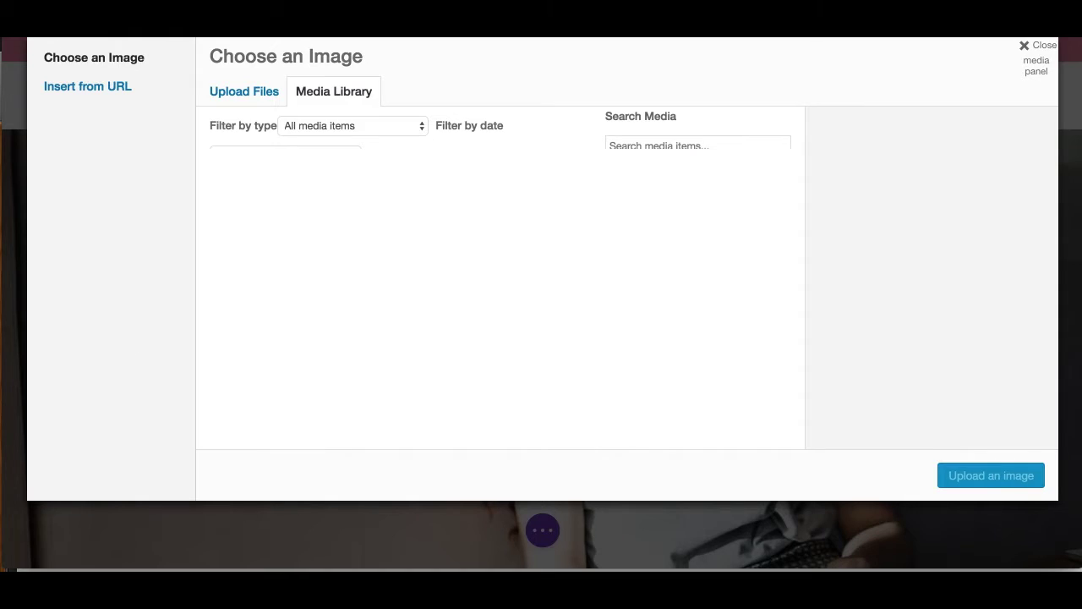
pyautogui.click(306, 166)
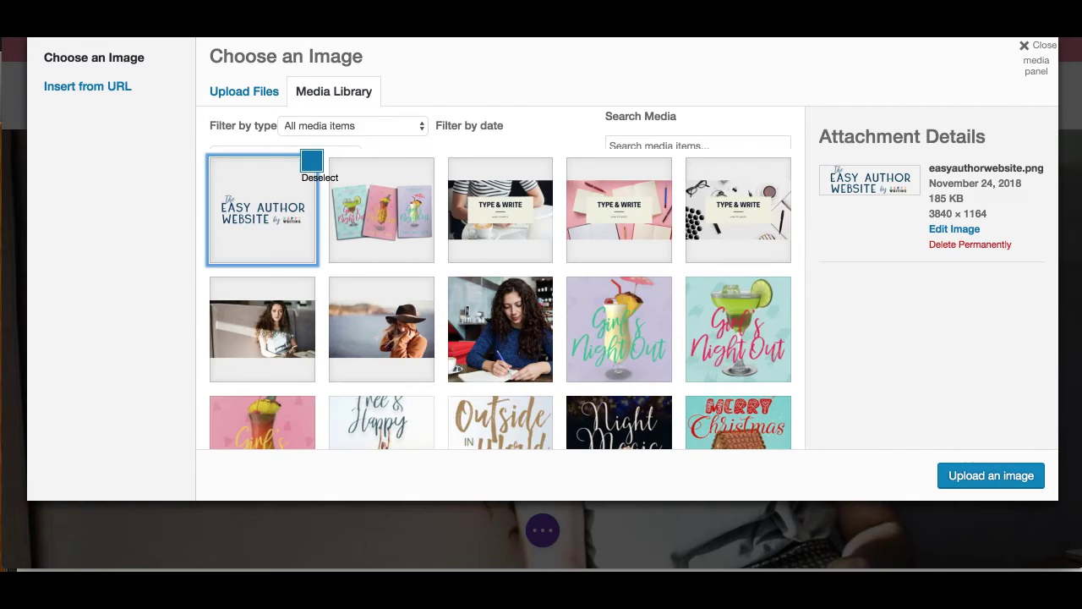
pyautogui.click(992, 475)
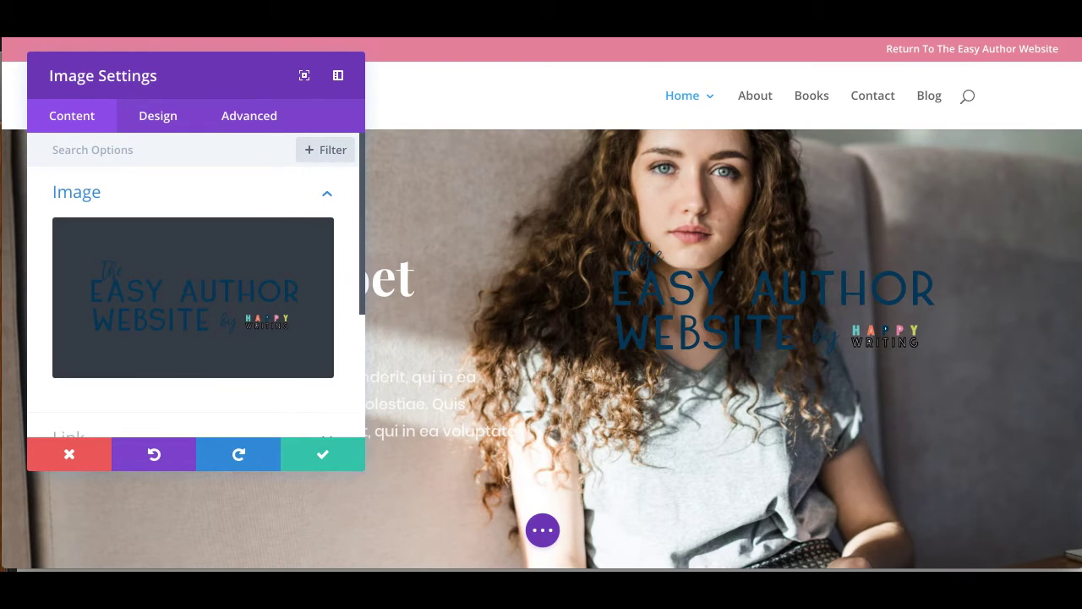
pyautogui.click(323, 454)
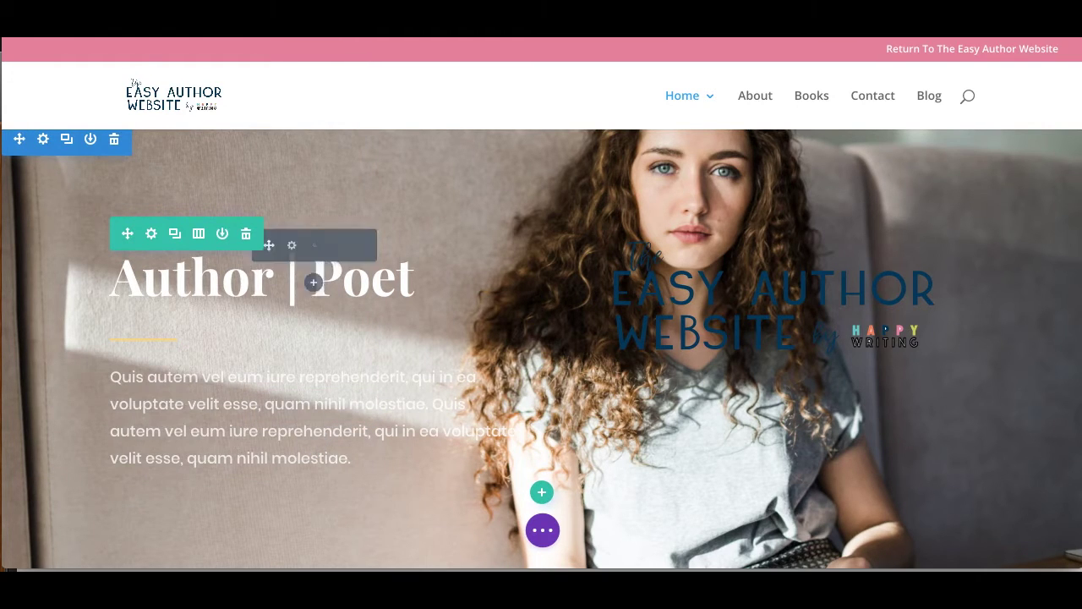
# Delete the logo image module from the Author | Poet header row
pyautogui.moveTo(267, 245); pyautogui.dragTo(271, 247)
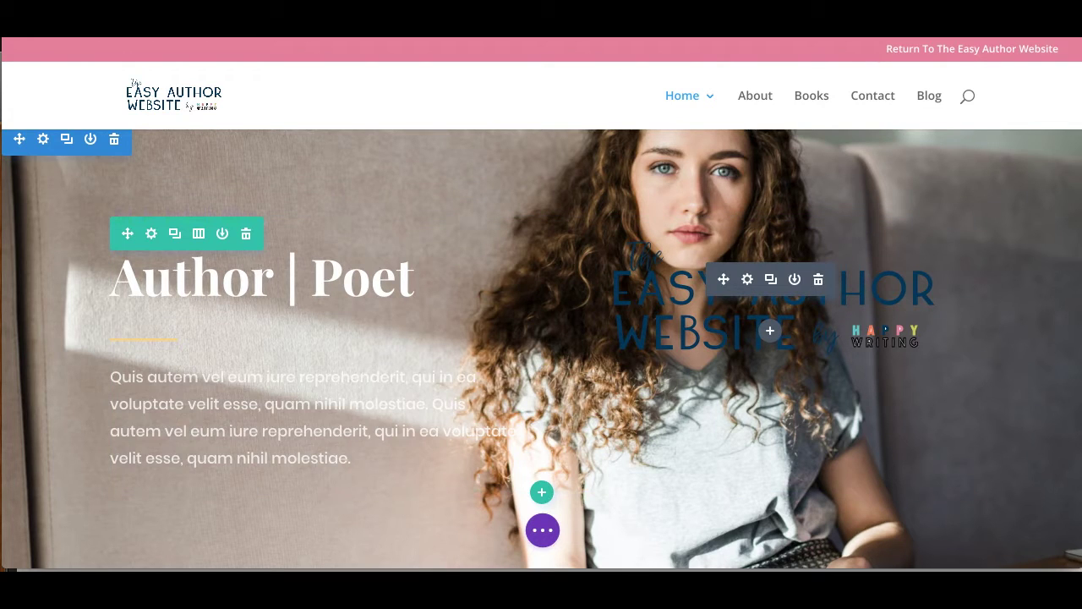
pyautogui.click(817, 279)
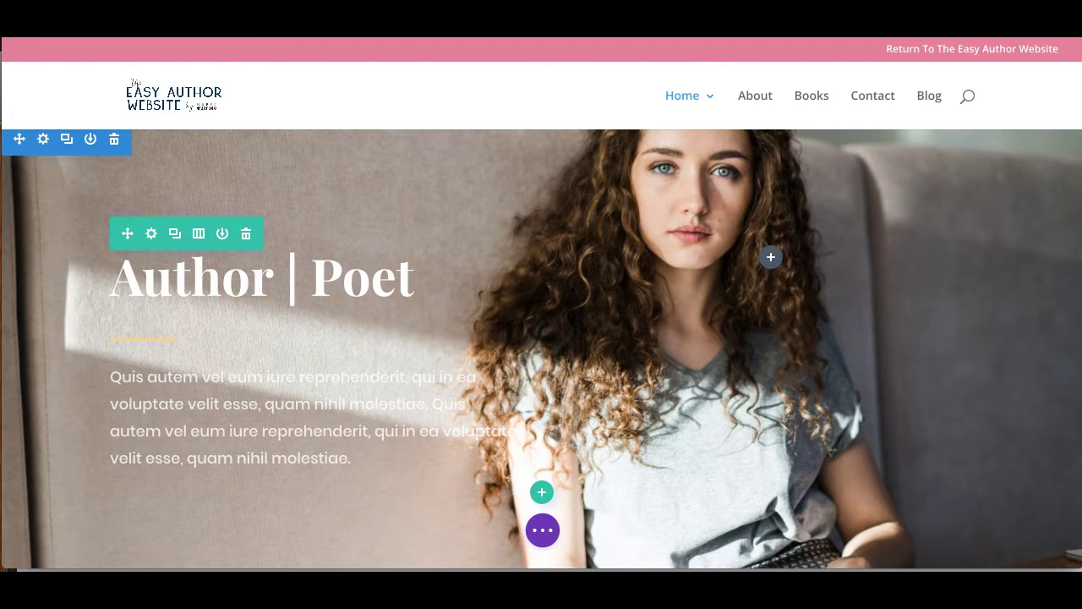
pyautogui.scroll(-1, 541, 338)
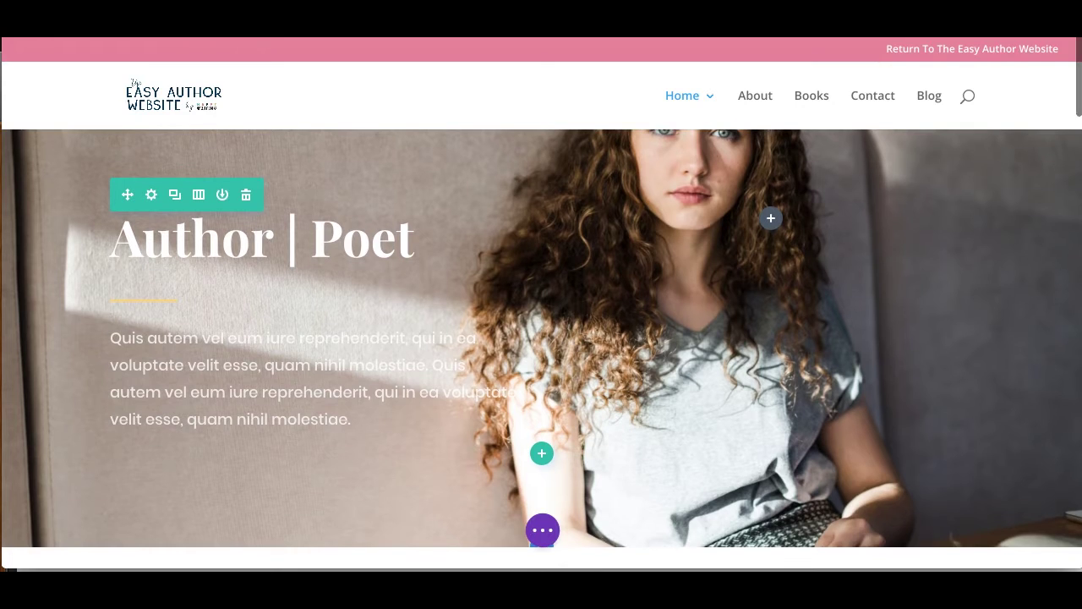
pyautogui.scroll(-1, 542, 339)
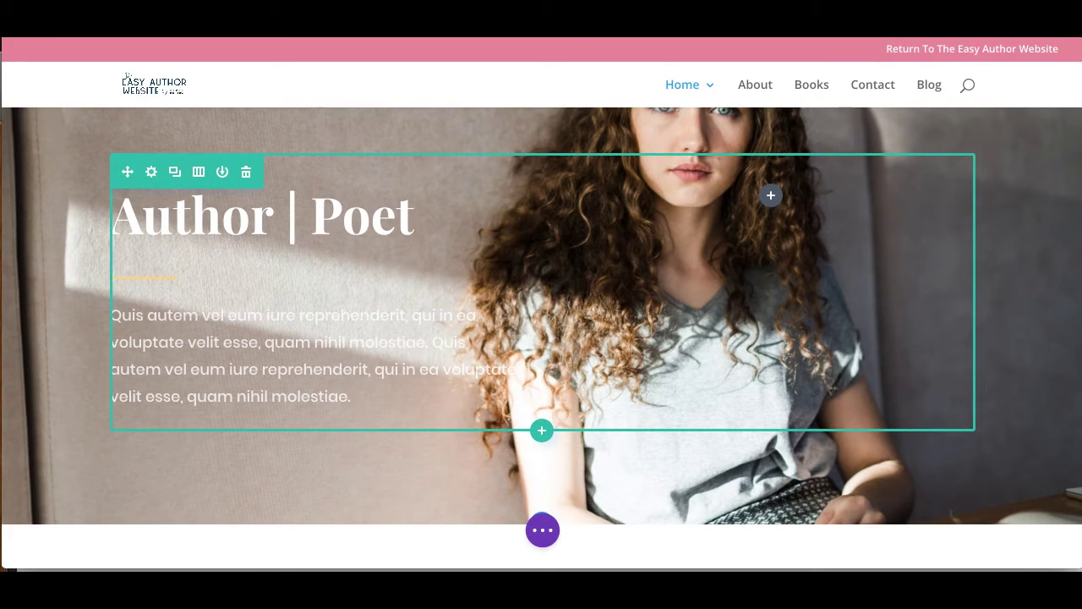